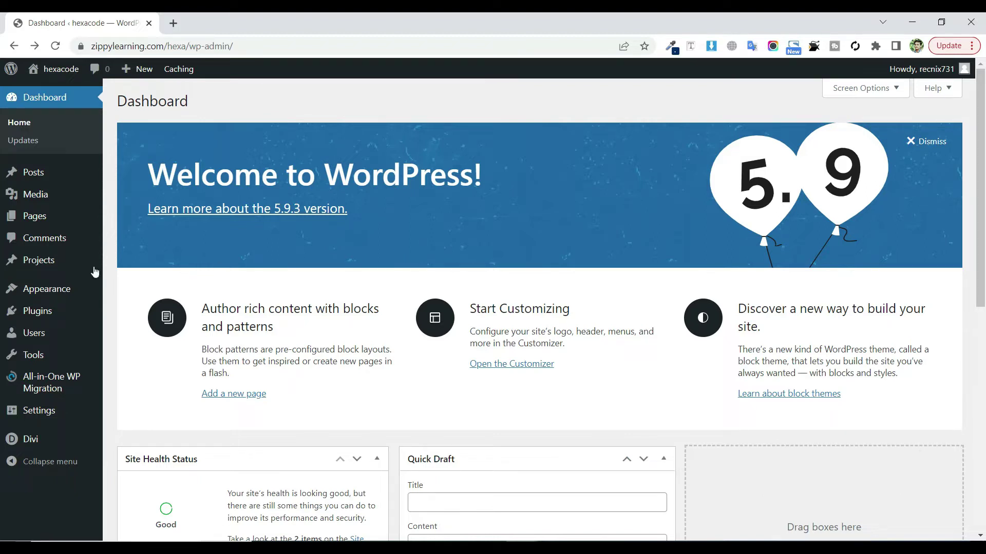
Go from the dashboard to Projects in the admin sidebar
mouse_move(39, 260)
left_click(67, 271)
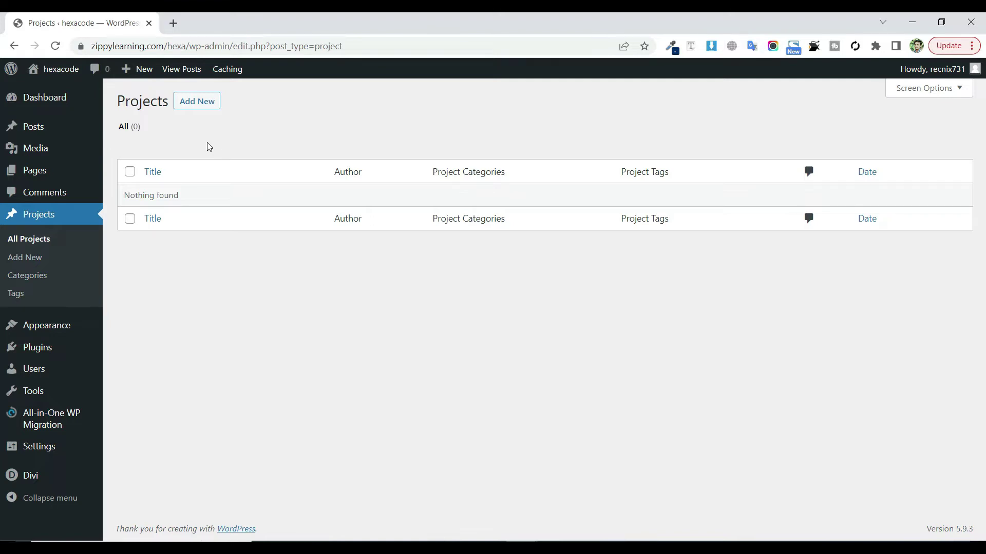
Create a new project titled 'web design' using the default block editor instead of Divi
left_click(185, 105)
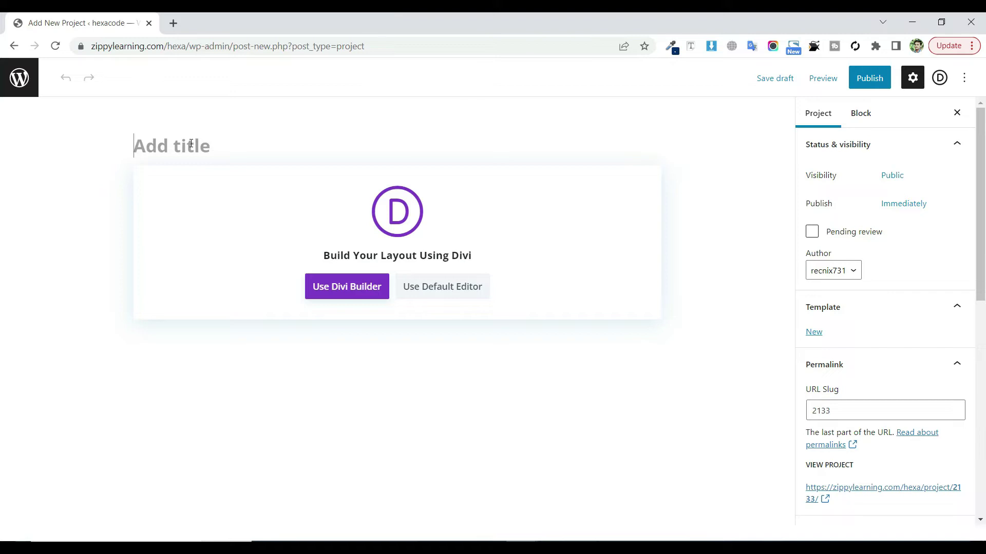
type("web ")
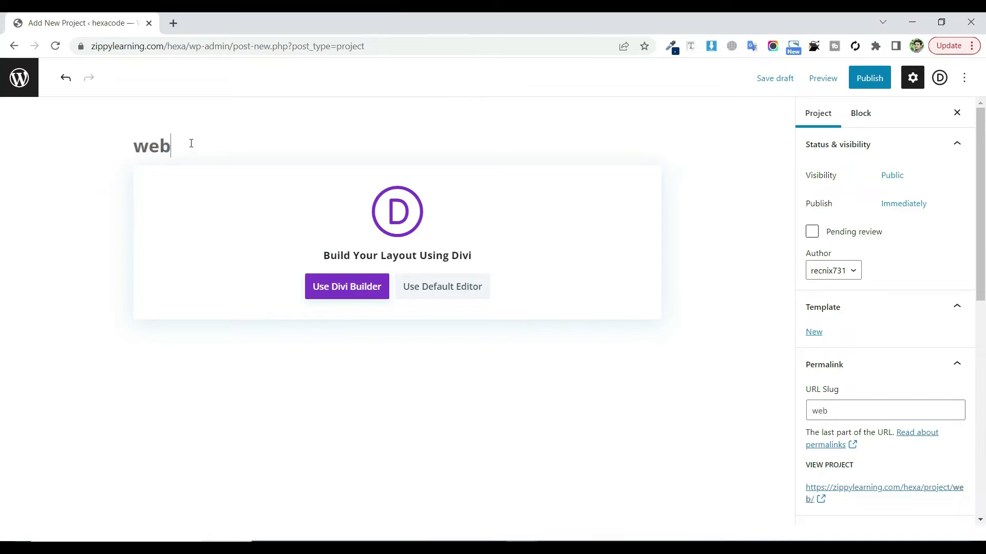
type("desi")
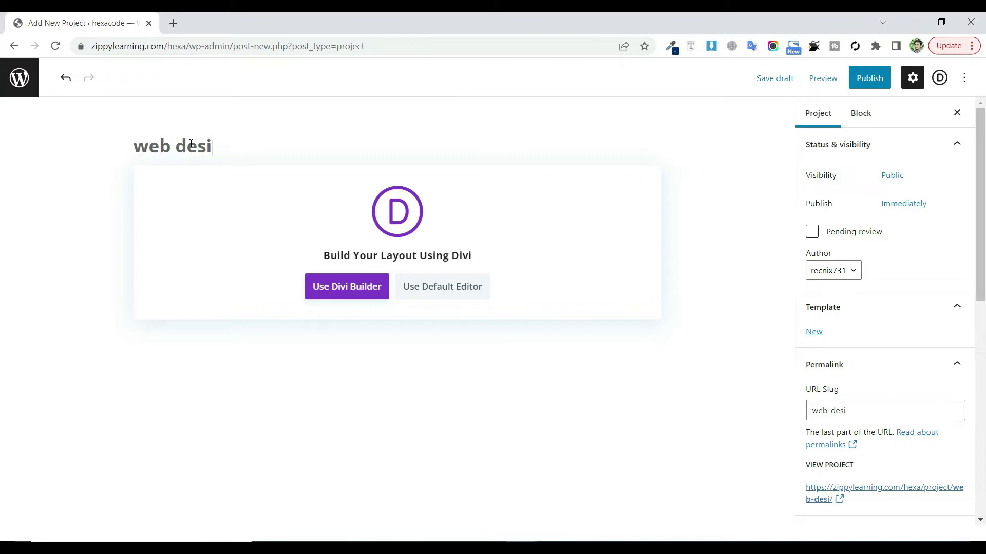
type("gn")
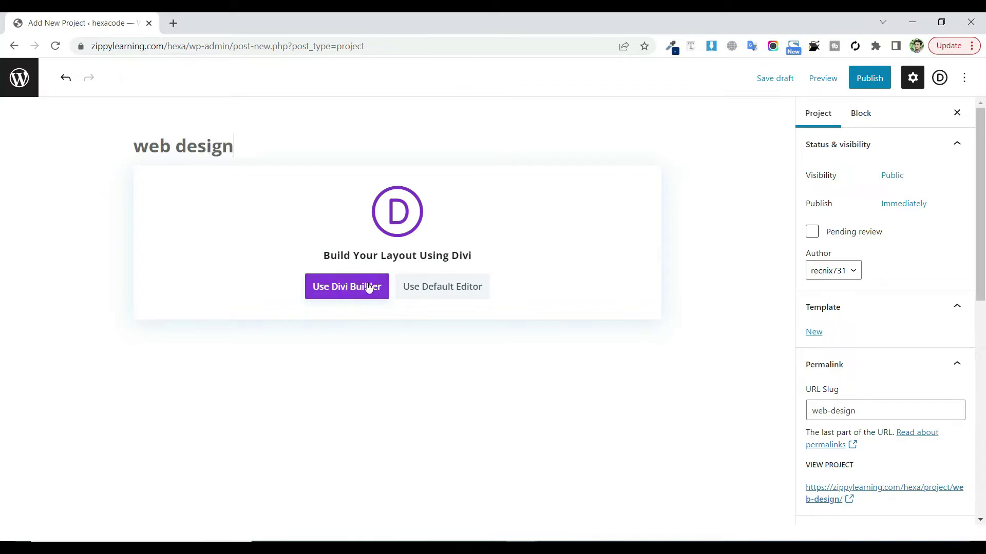
left_click(430, 289)
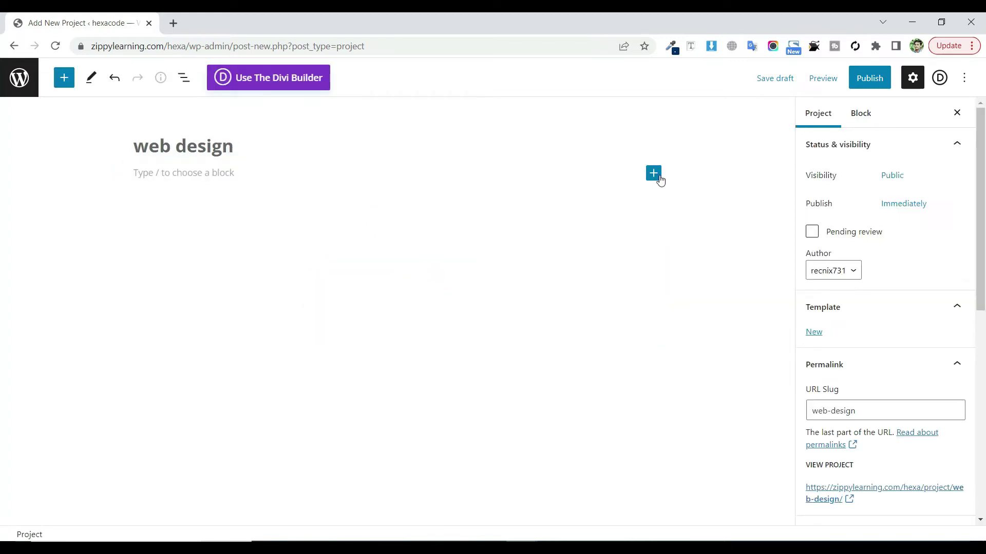
Insert an Image block with the website screenshot uploaded from Downloads
left_click(655, 174)
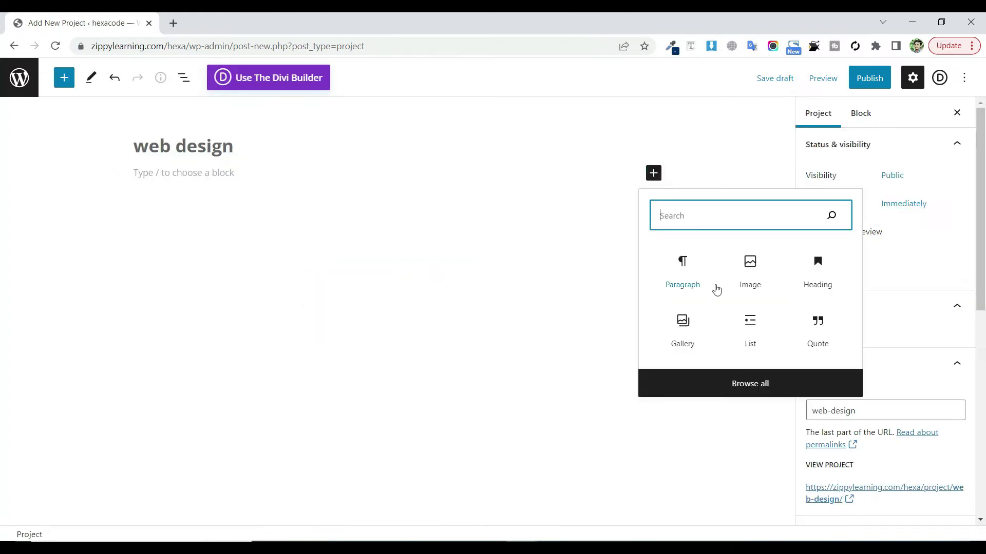
left_click(750, 284)
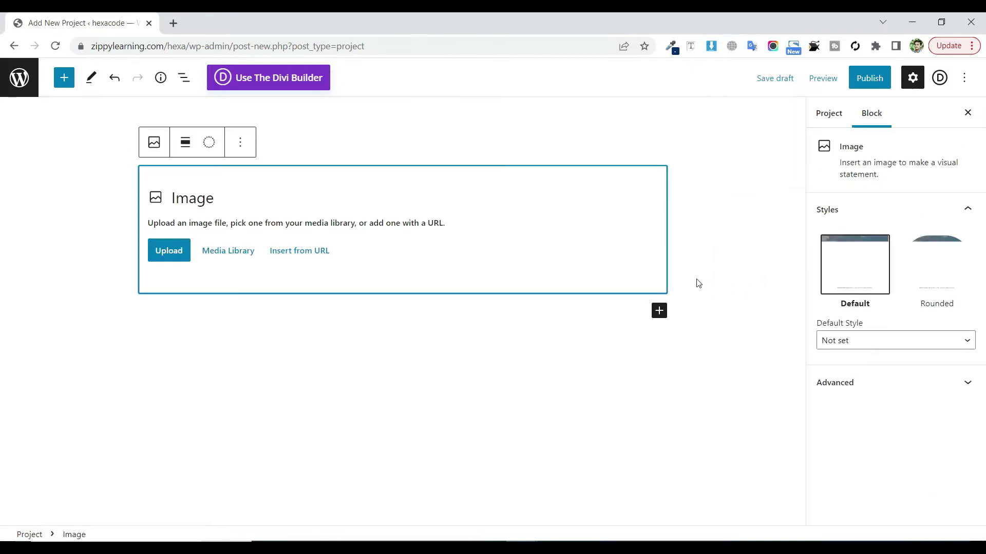
left_click(177, 256)
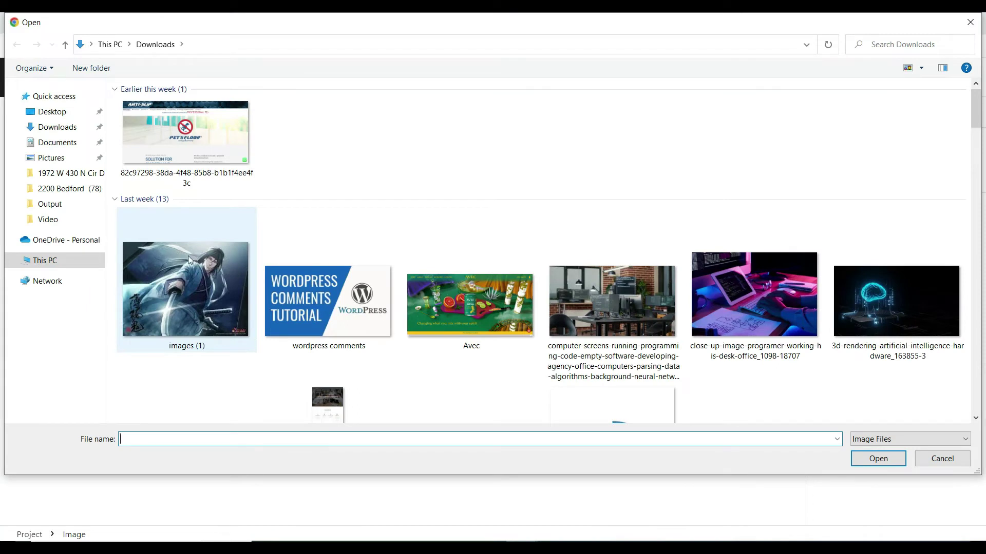
left_click(188, 156)
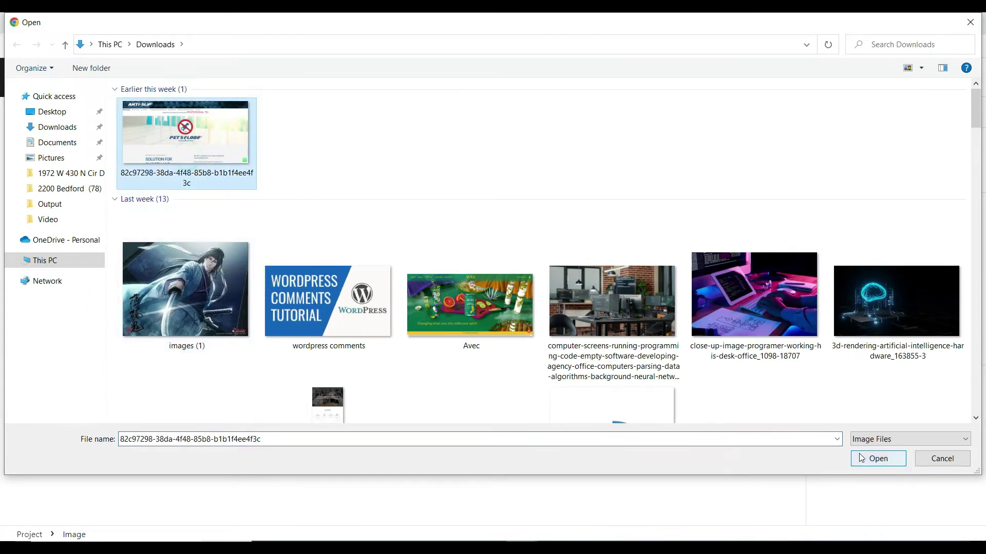
left_click(878, 458)
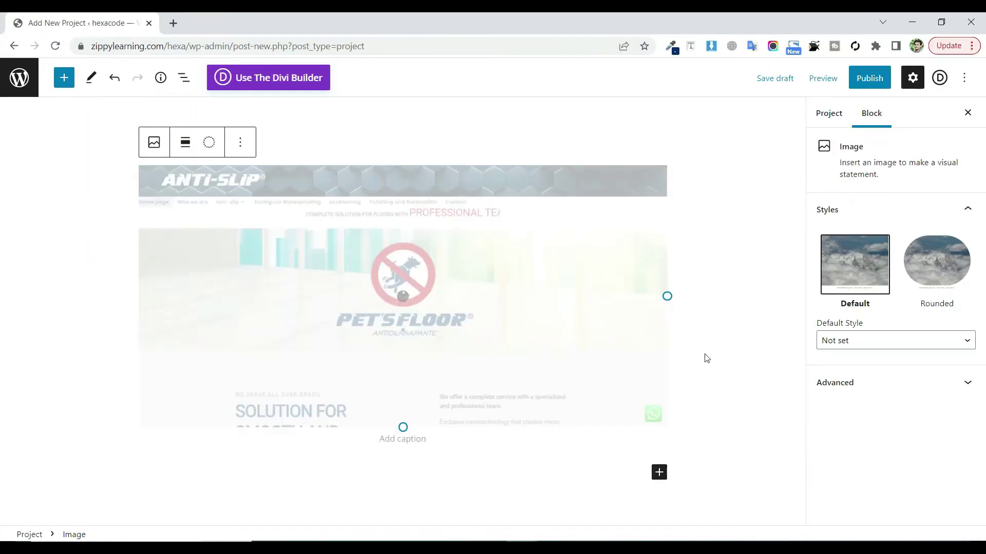
Leave an empty paragraph below the screenshot and bring back the Project settings tab
left_click(658, 473)
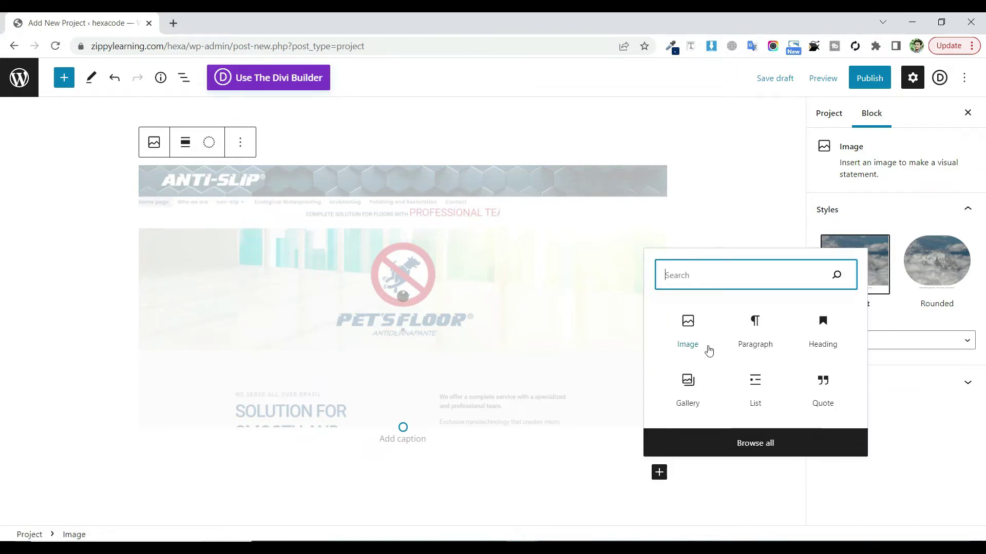
left_click(735, 341)
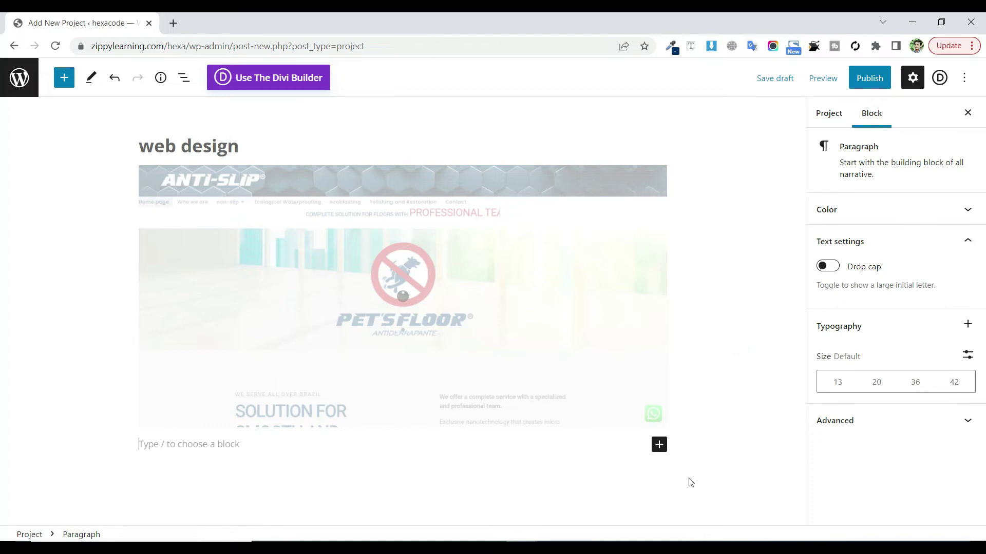
left_click(660, 445)
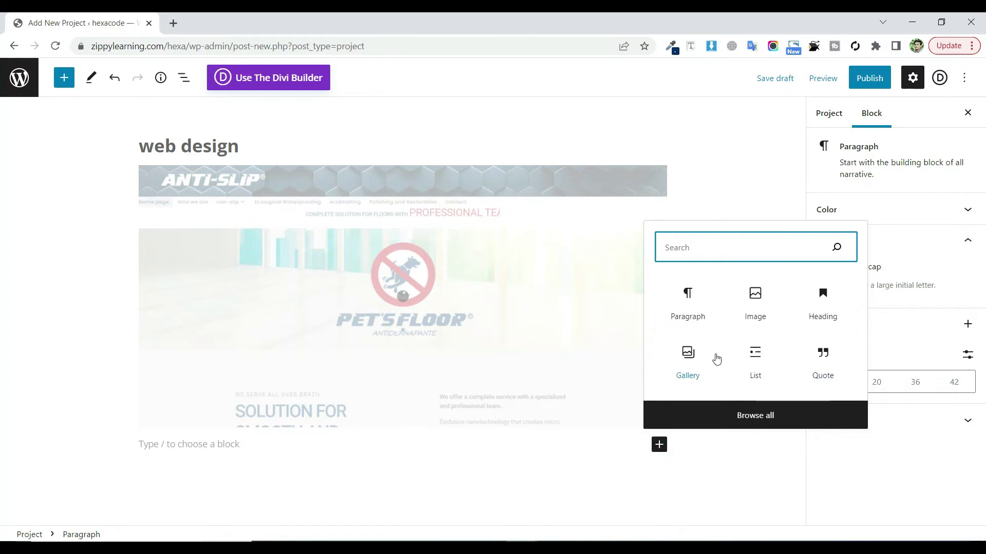
left_click(718, 444)
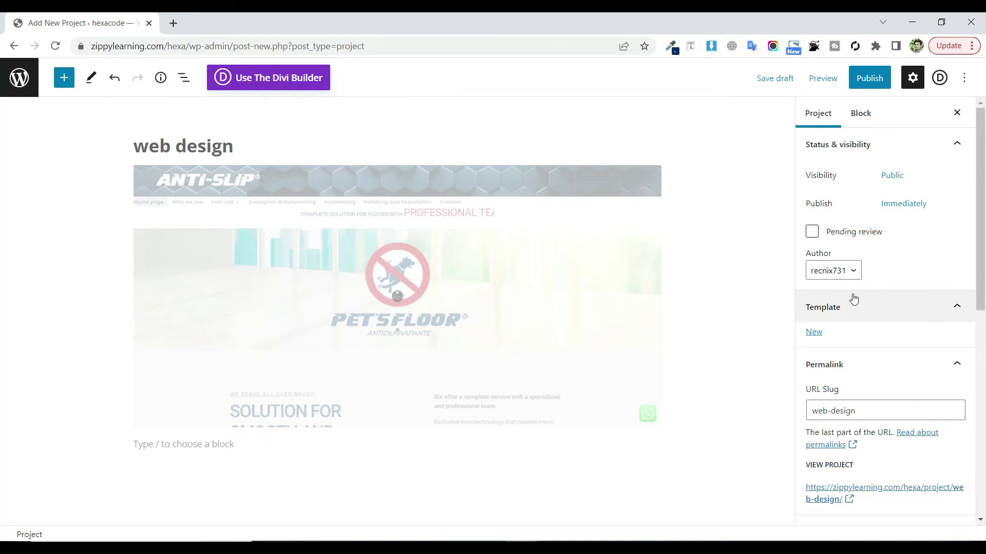
scroll(866, 323, "down", 1)
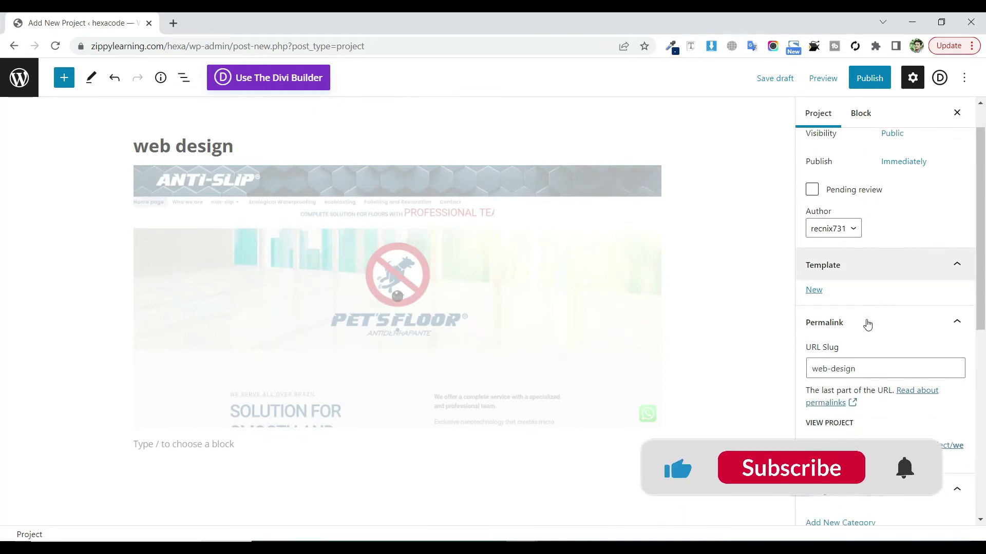
scroll(867, 324, "down", 1)
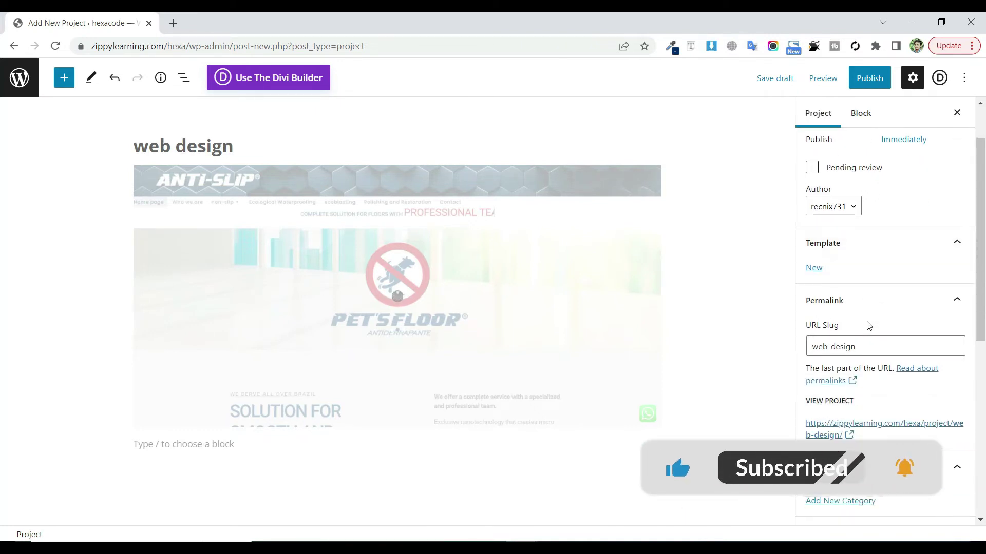
scroll(866, 324, "down", 2)
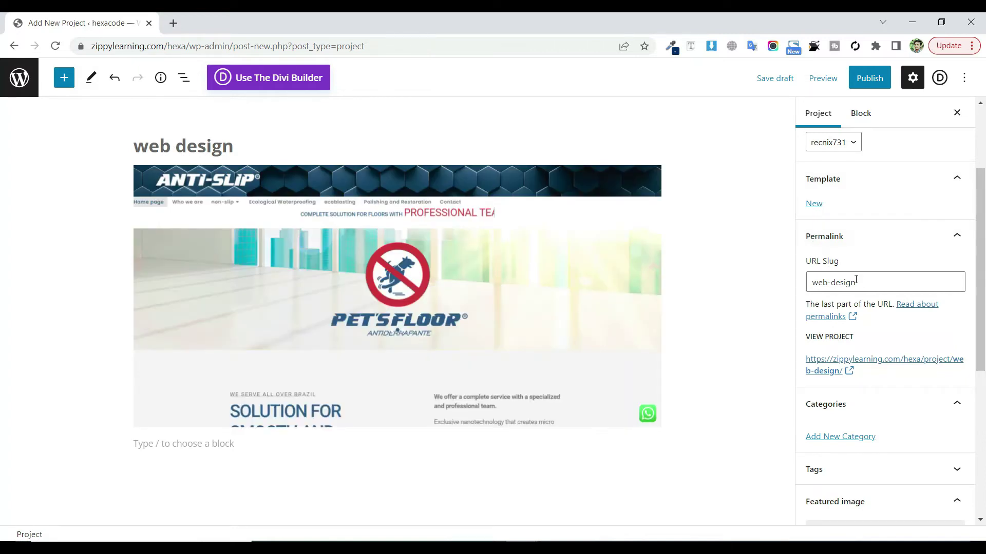
scroll(856, 281, "down", 1)
scroll(849, 342, "down", 1)
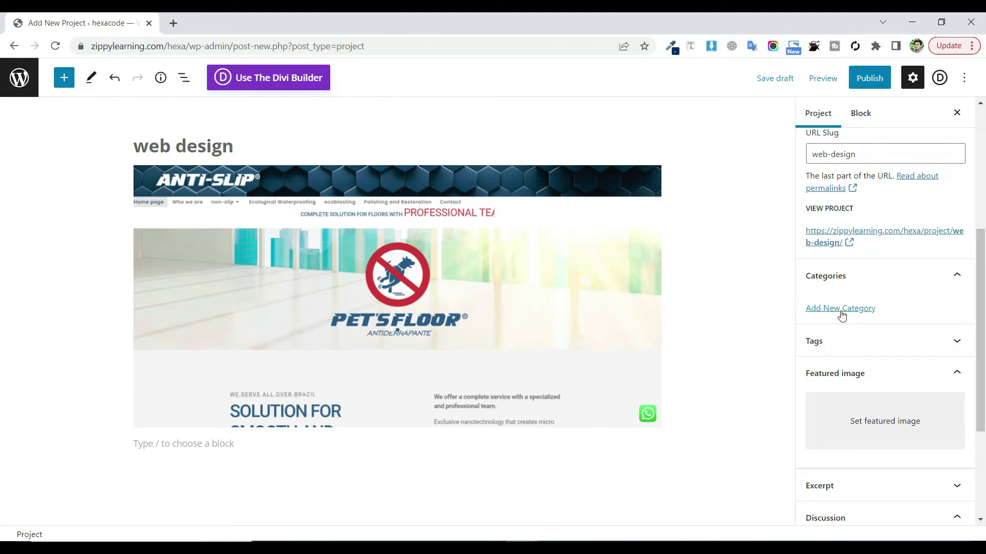
Check the Tags and Excerpt panels, publish 'web design', then open its live page
left_click(838, 341)
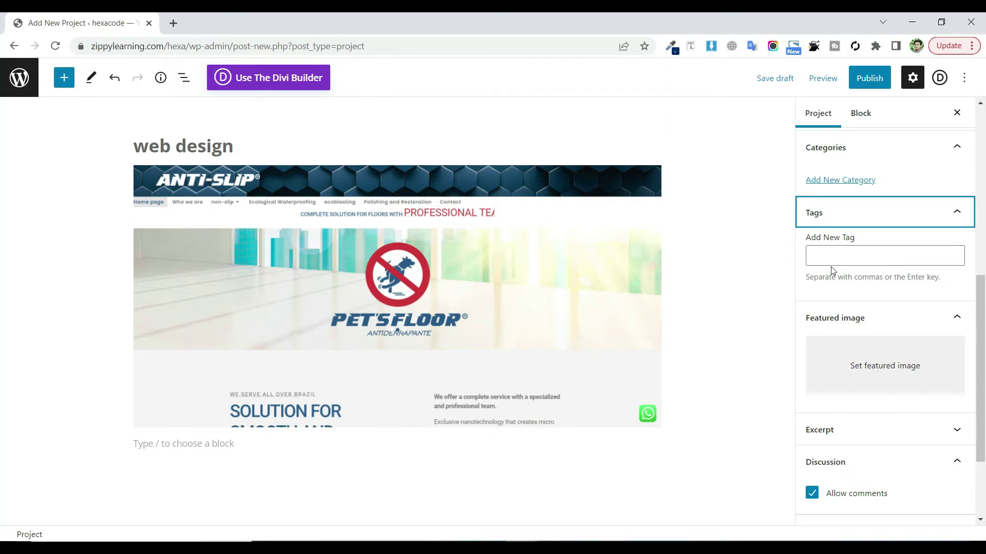
scroll(831, 270, "down", 1)
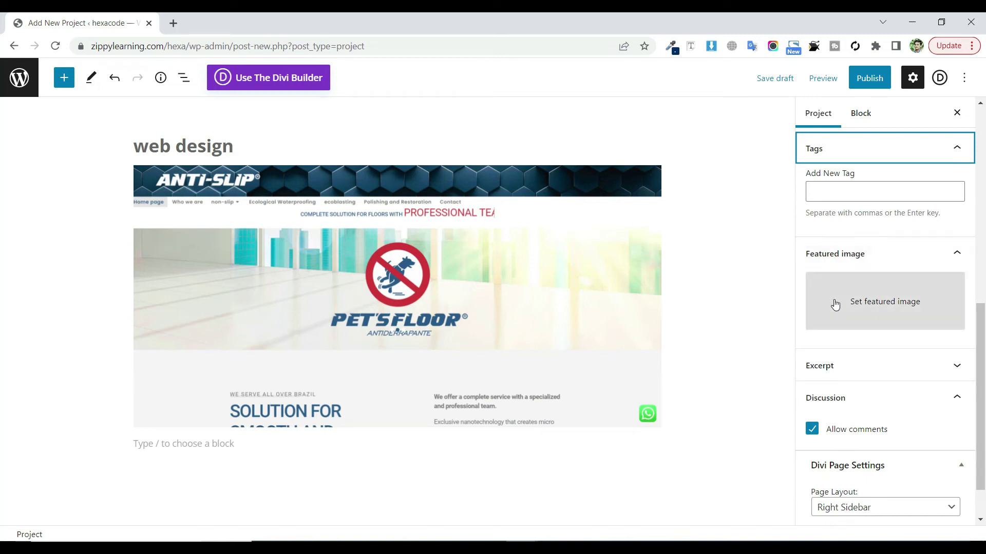
scroll(835, 305, "down", 1)
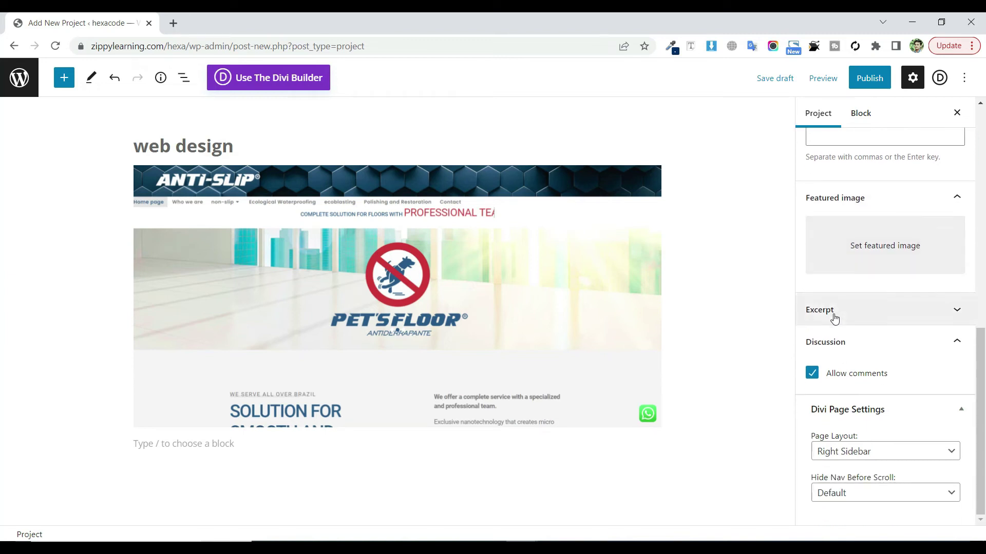
left_click(834, 311)
scroll(847, 347, "down", 2)
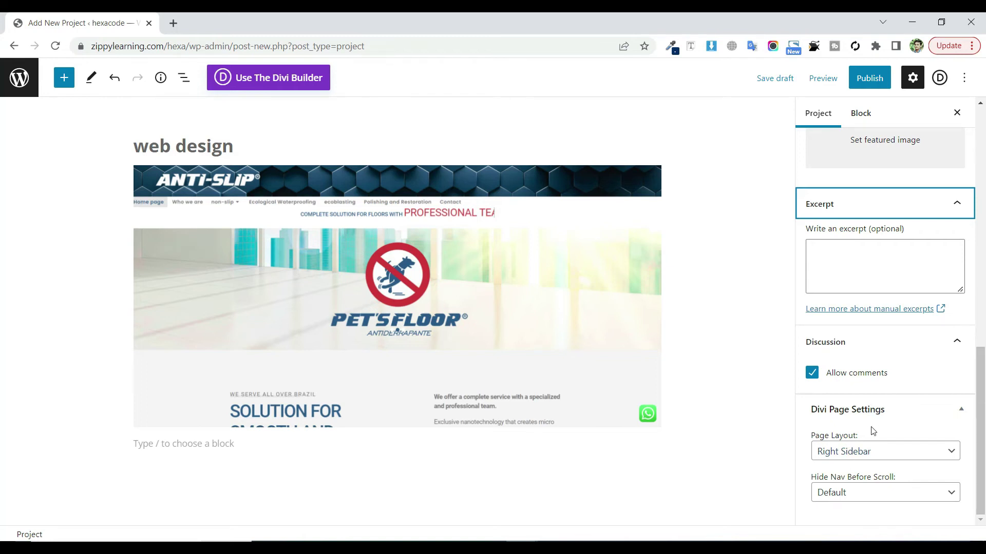
scroll(861, 386, "up", 2)
scroll(860, 385, "up", 2)
scroll(860, 385, "up", 3)
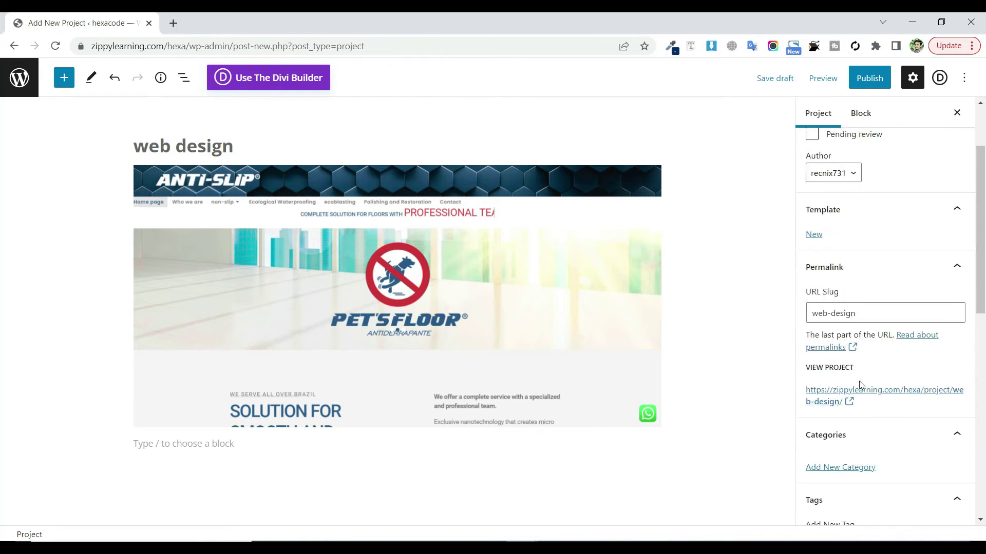
scroll(860, 385, "up", 1)
left_click(870, 78)
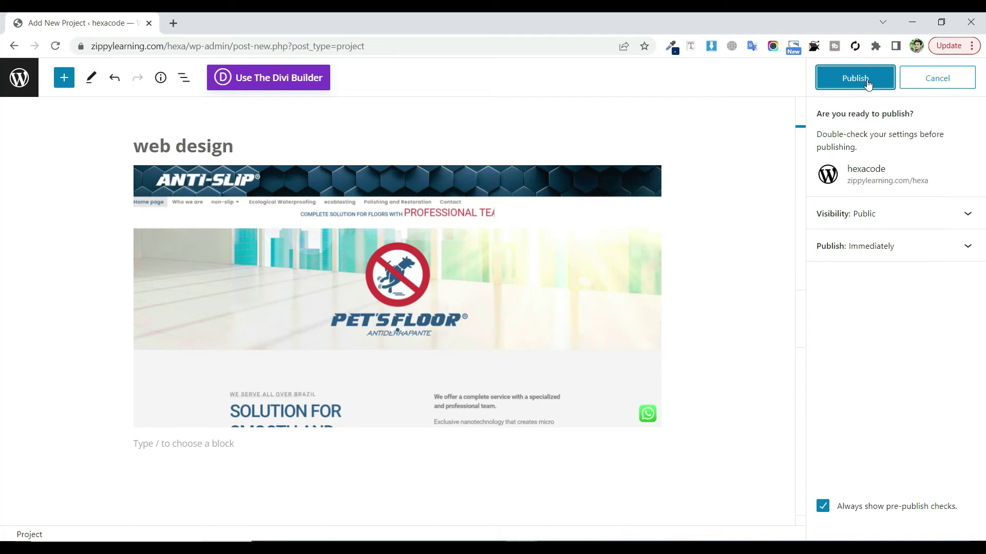
left_click(854, 79)
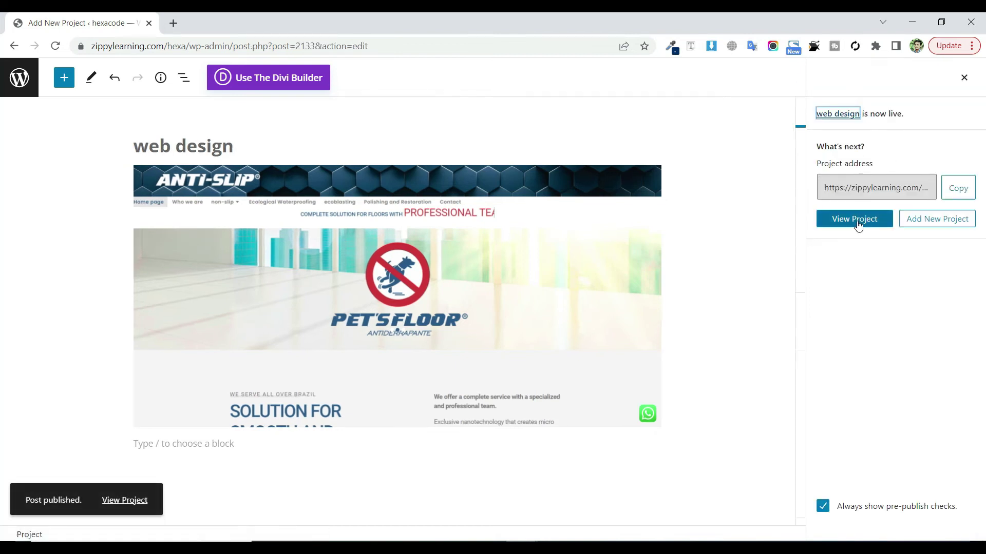
left_click(857, 225)
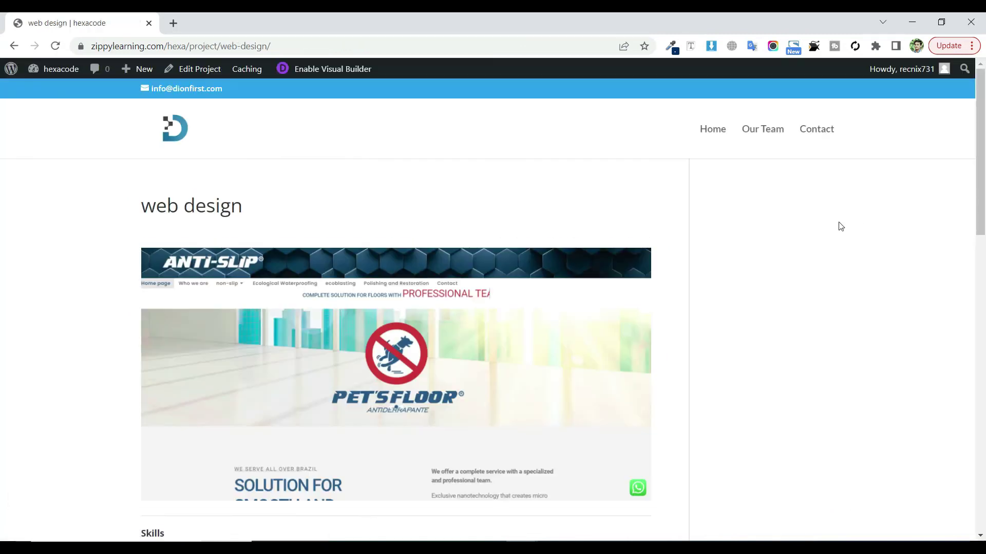
scroll(744, 227, "down", 3)
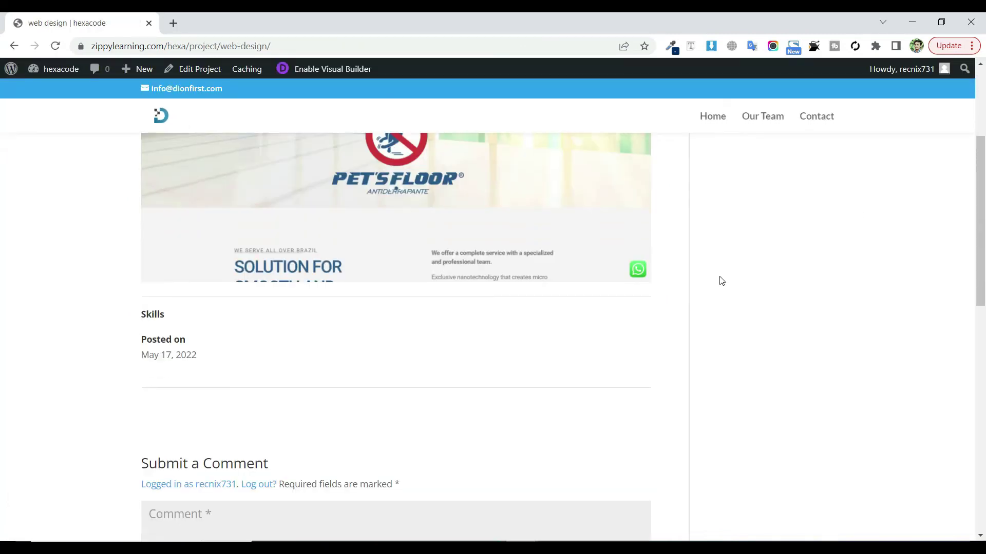
scroll(721, 280, "up", 3)
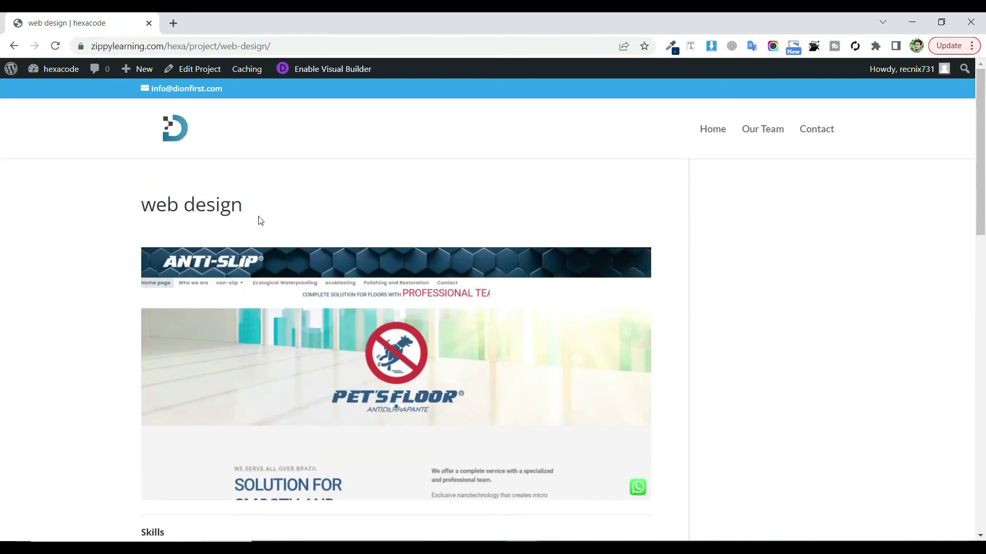
scroll(258, 221, "down", 2)
scroll(351, 284, "up", 2)
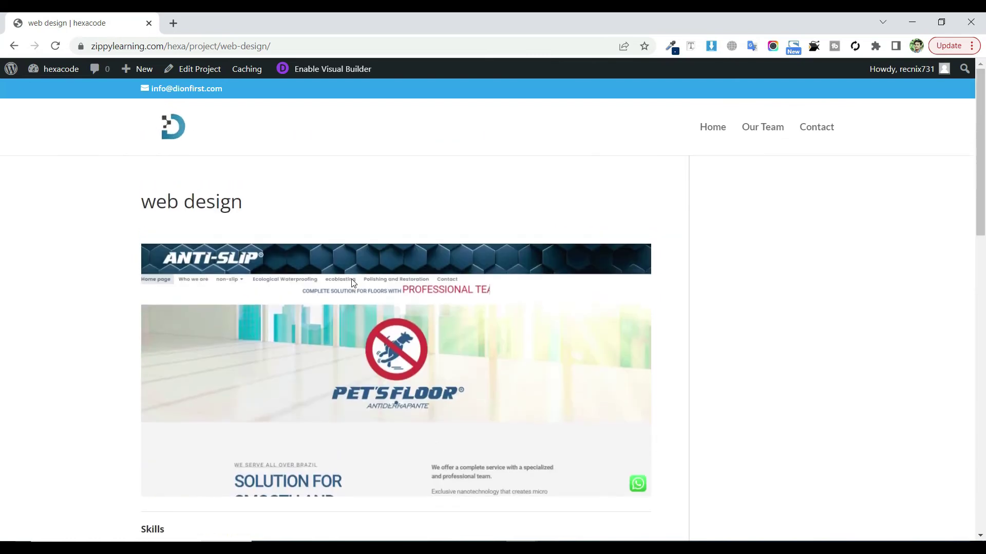
scroll(236, 310, "down", 3)
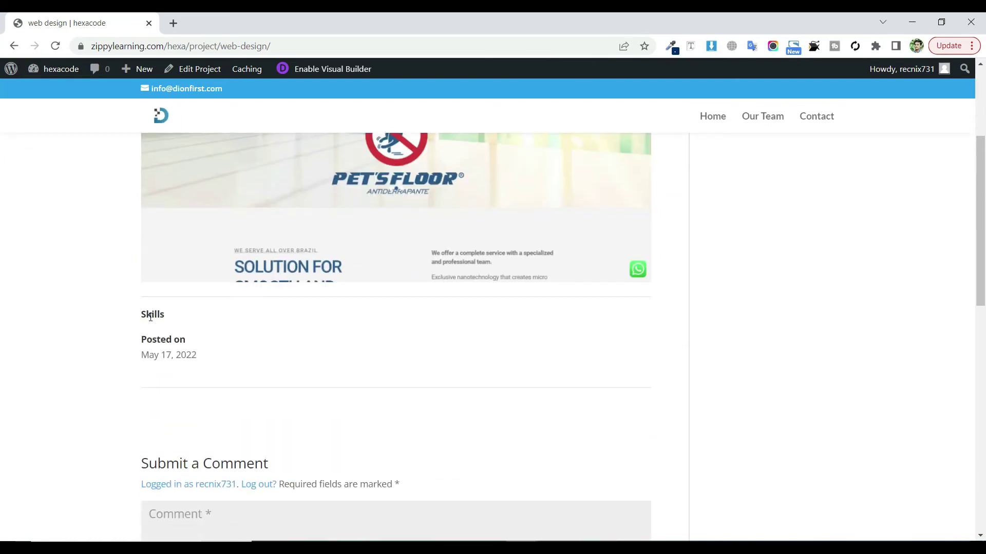
scroll(221, 327, "down", 1)
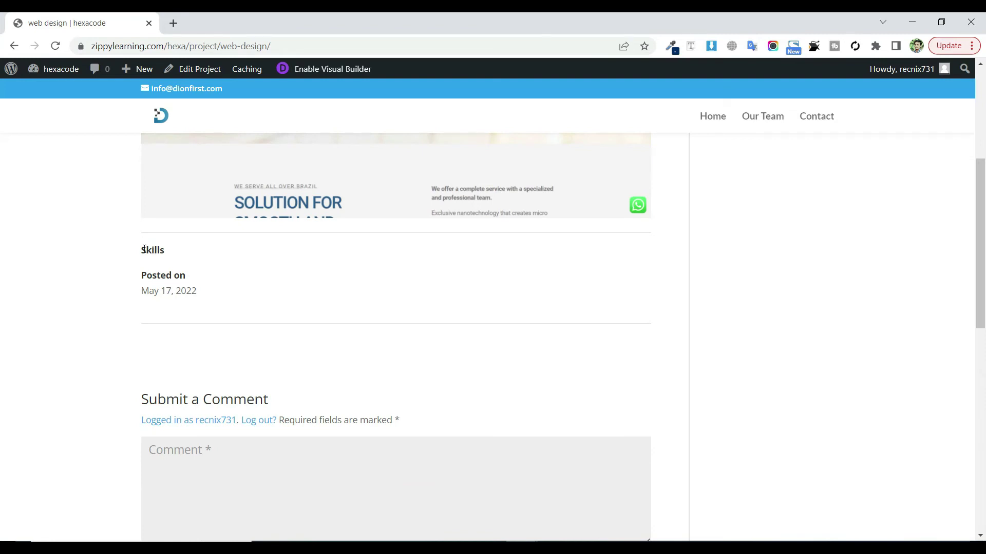
scroll(236, 280, "down", 1)
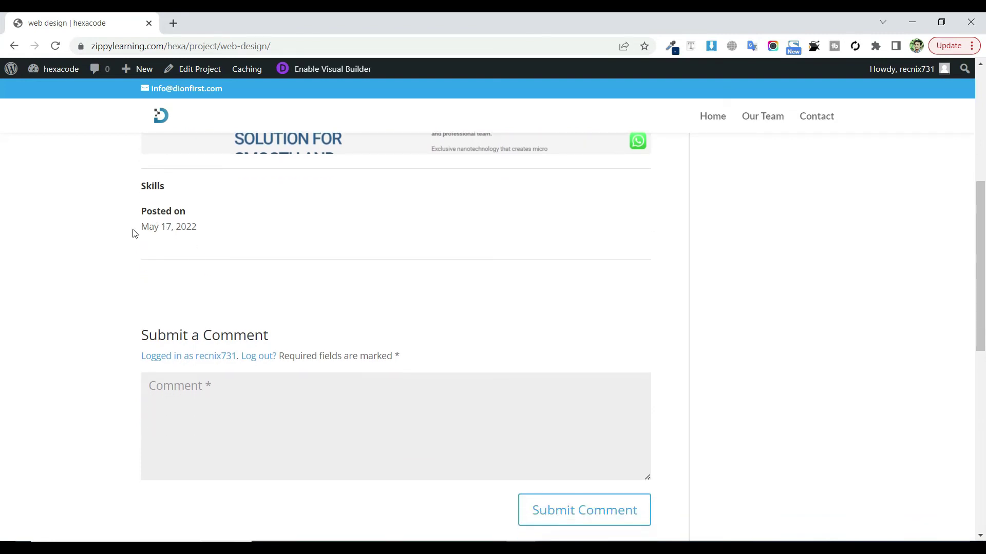
Check the live page's posting date, May 17, 2022, then go to the Dashboard
left_click_drag(132, 234, 197, 232)
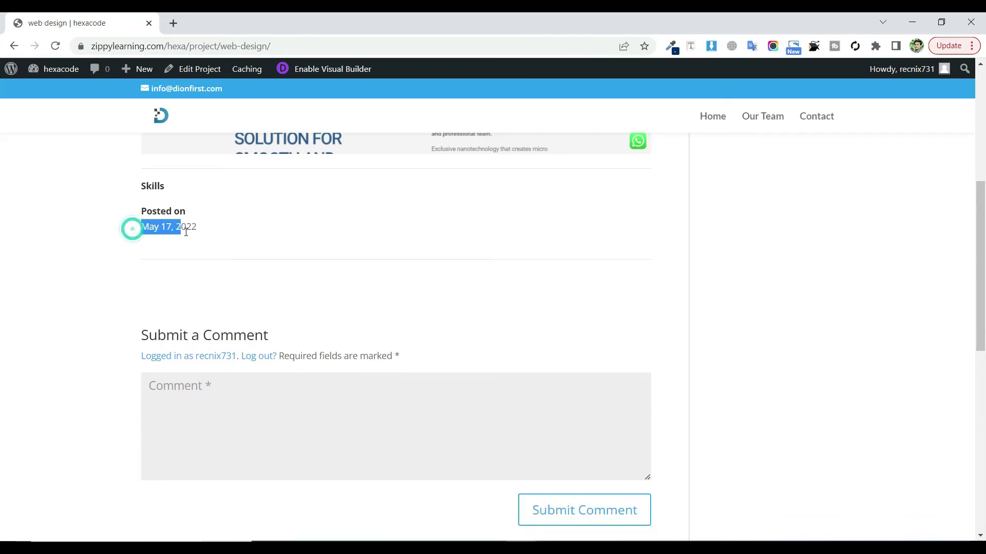
left_click(305, 232)
scroll(312, 278, "down", 2)
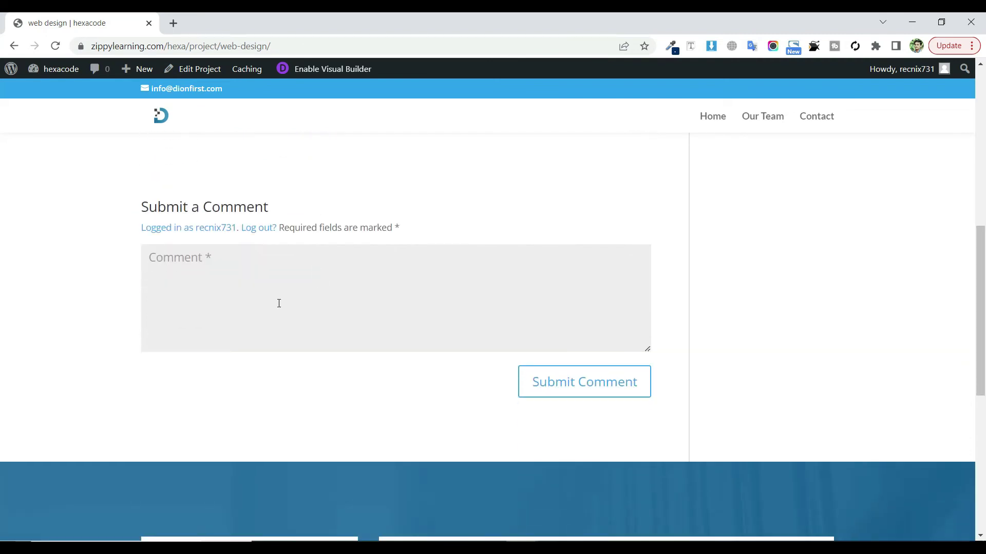
scroll(280, 303, "up", 1)
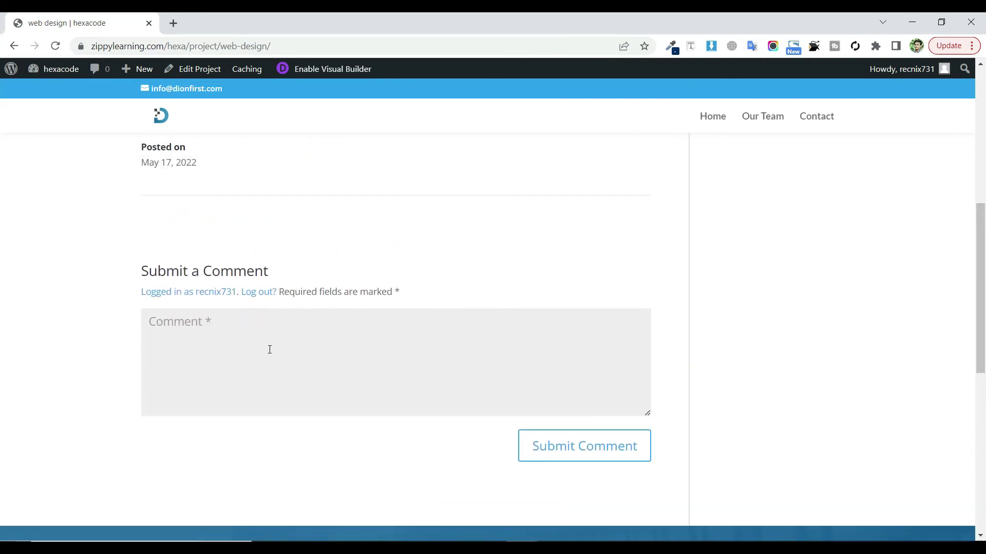
scroll(270, 349, "up", 2)
scroll(134, 229, "up", 4)
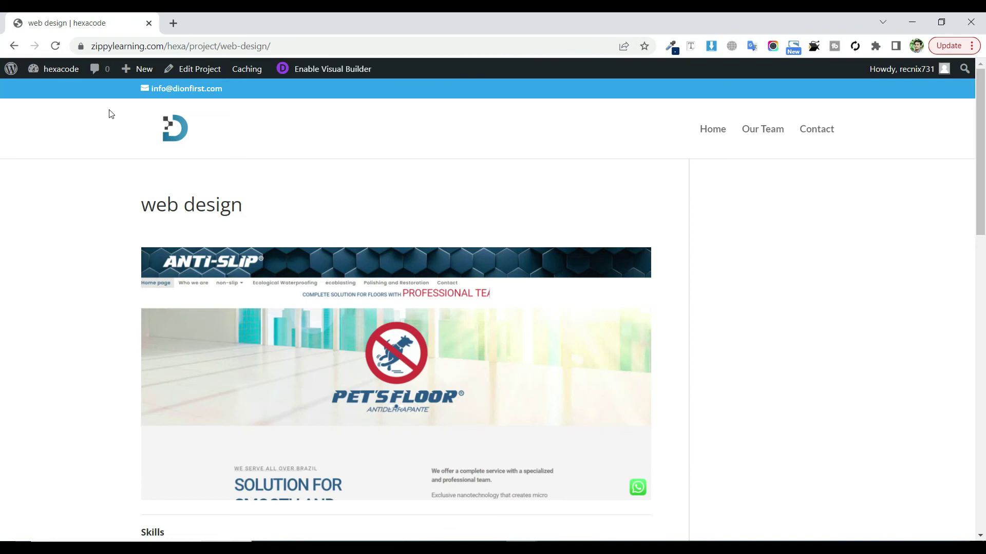
mouse_move(60, 69)
left_click(65, 98)
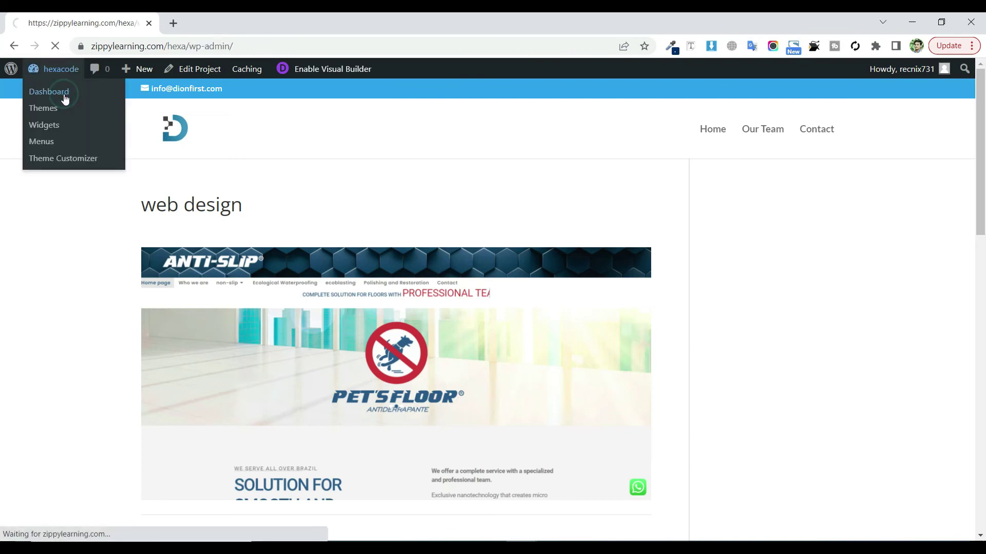
mouse_move(37, 260)
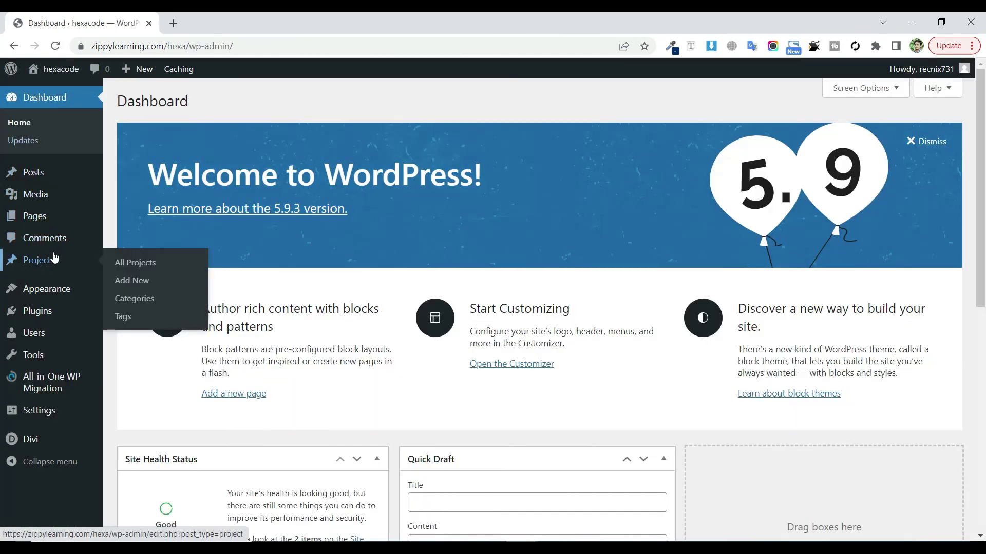
Open All Projects and check the published web design entry's author and comment count
left_click(54, 258)
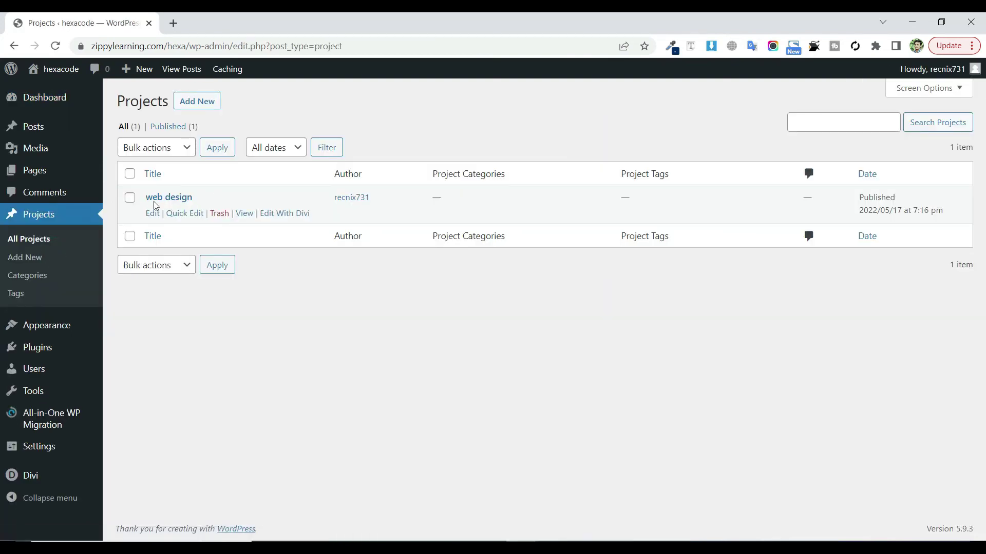
mouse_move(329, 198)
left_click_drag(331, 197, 371, 198)
left_click(456, 147)
left_click_drag(801, 198, 818, 205)
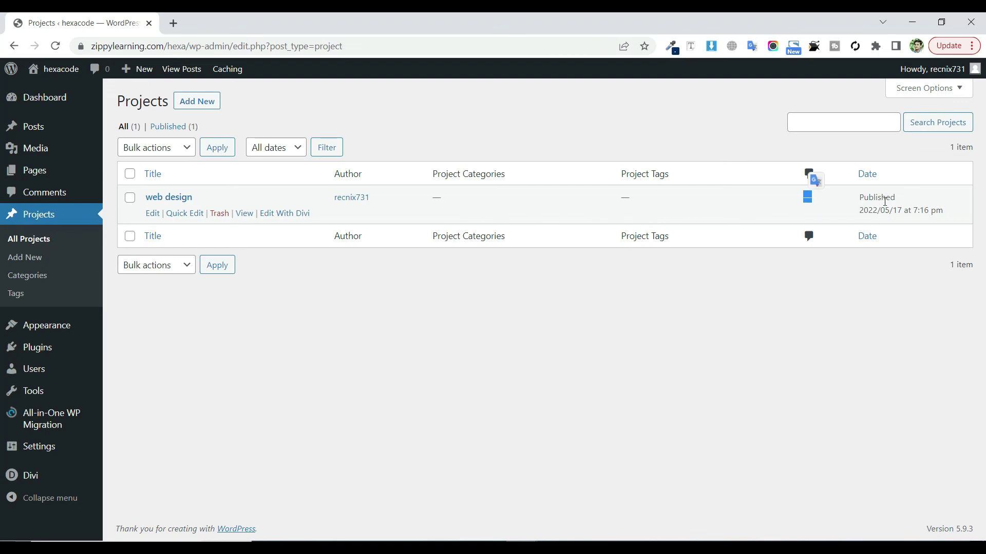